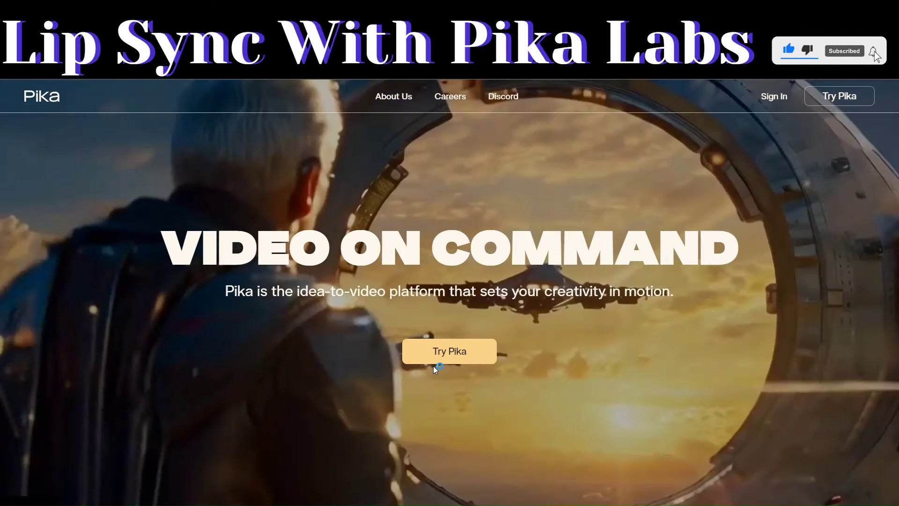
- Log in to Pika from Try Pika using a Google account
{"action": "left_click", "coordinate": [458, 357]}
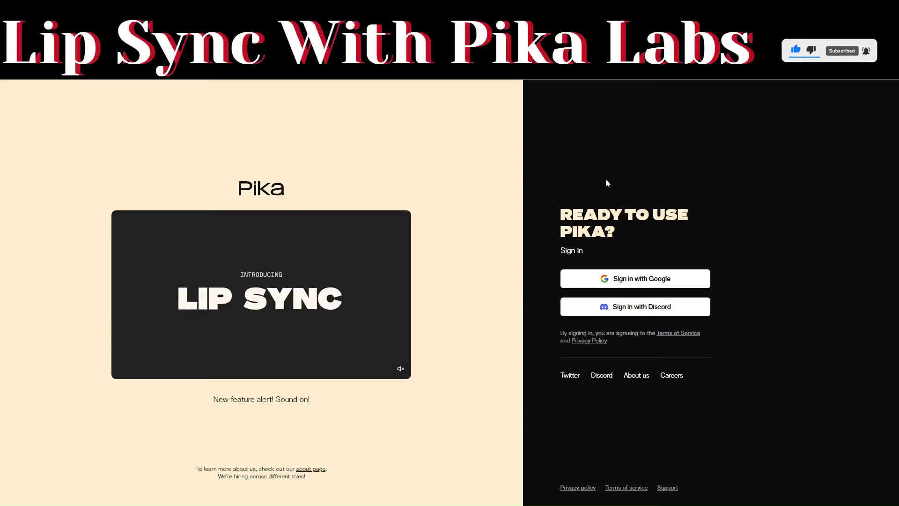
{"action": "left_click", "coordinate": [635, 278]}
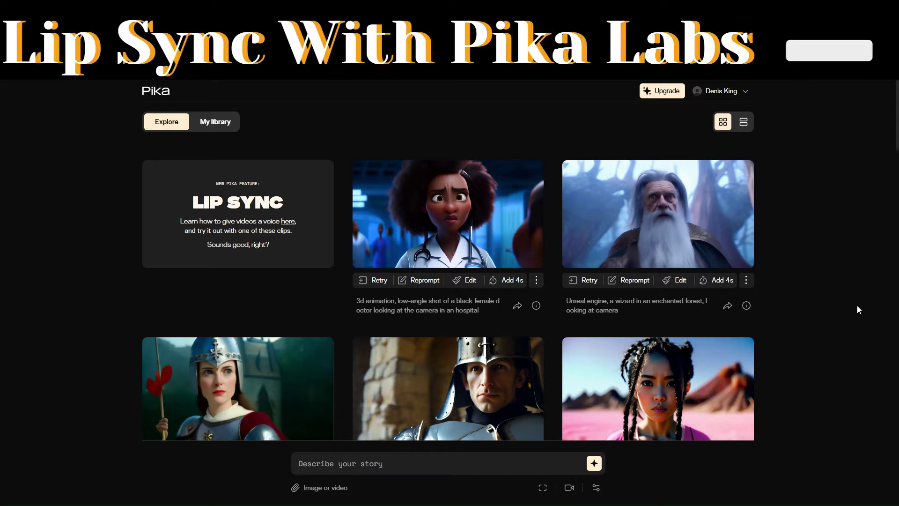
- Generate a Pika clip from the prompt 'an angry grandfather yelling to a grandchild'
{"action": "type", "text": "an angry grandfather yelling to a grandchild"}
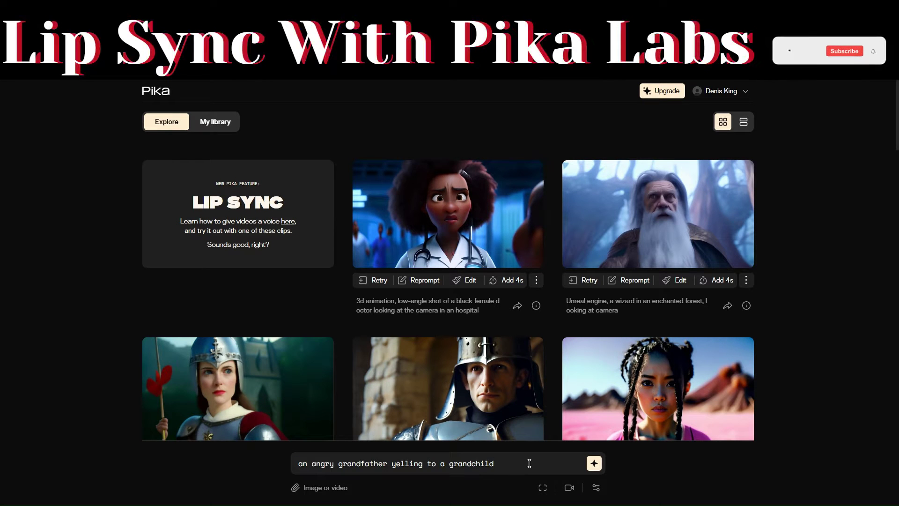
{"action": "scroll", "coordinate": [530, 464], "scroll_direction": "down", "scroll_amount": 2}
{"action": "scroll", "coordinate": [529, 463], "scroll_direction": "up", "scroll_amount": 2}
{"action": "left_click", "coordinate": [593, 463]}
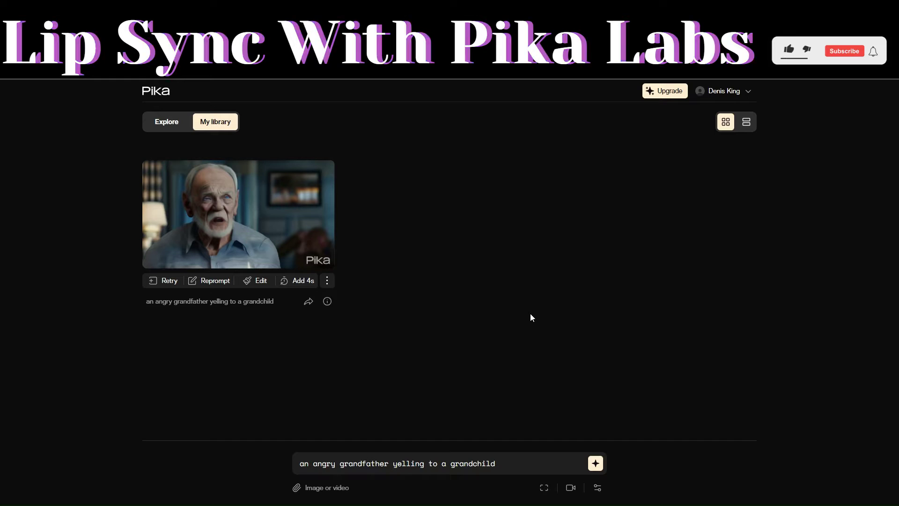
- Check the grandfather clip's options in My library, then start a new ChatGPT message
{"action": "mouse_move", "coordinate": [221, 222]}
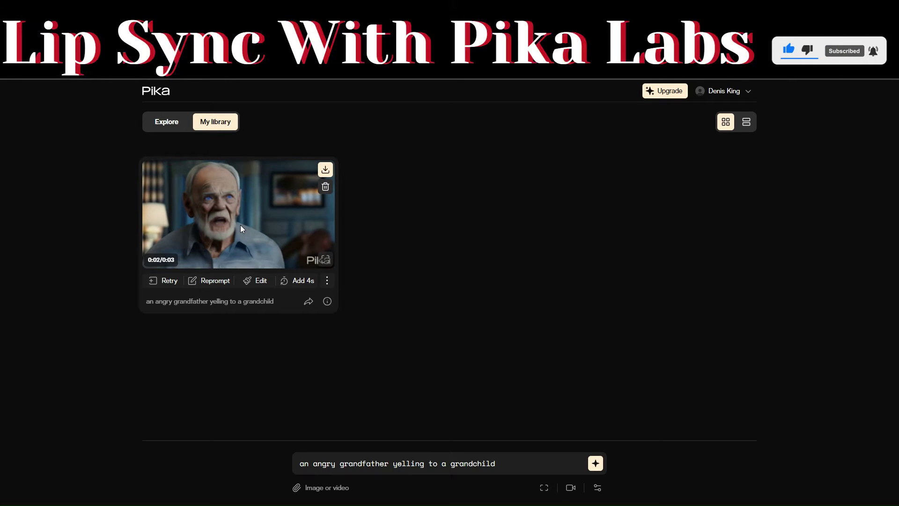
{"action": "left_click", "coordinate": [327, 280]}
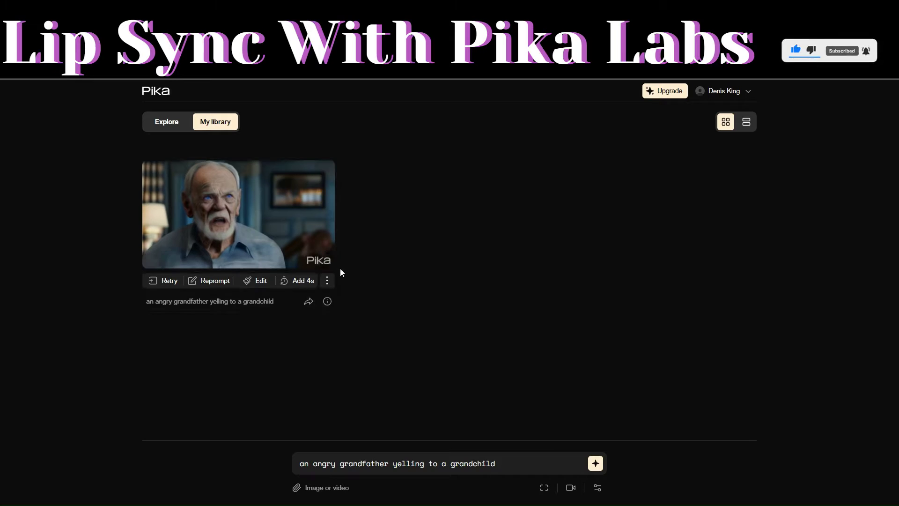
{"action": "mouse_move", "coordinate": [327, 281]}
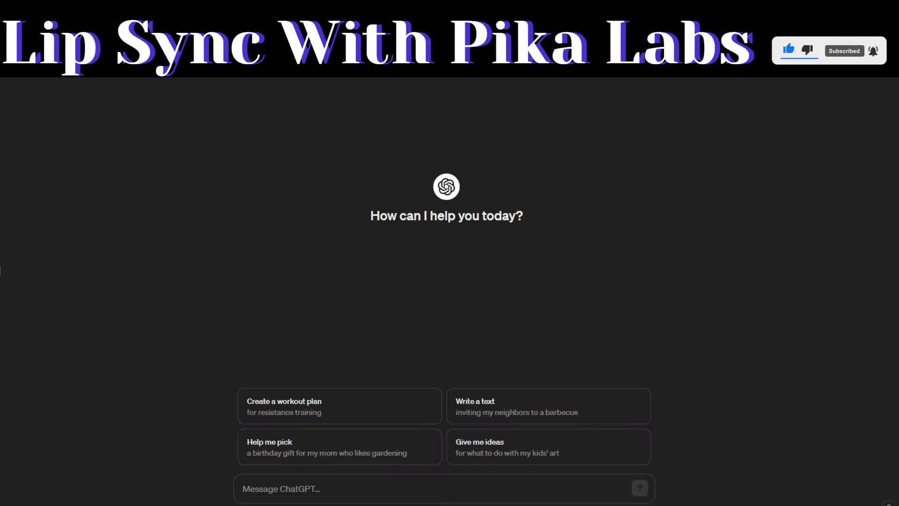
{"action": "left_click", "coordinate": [362, 488]}
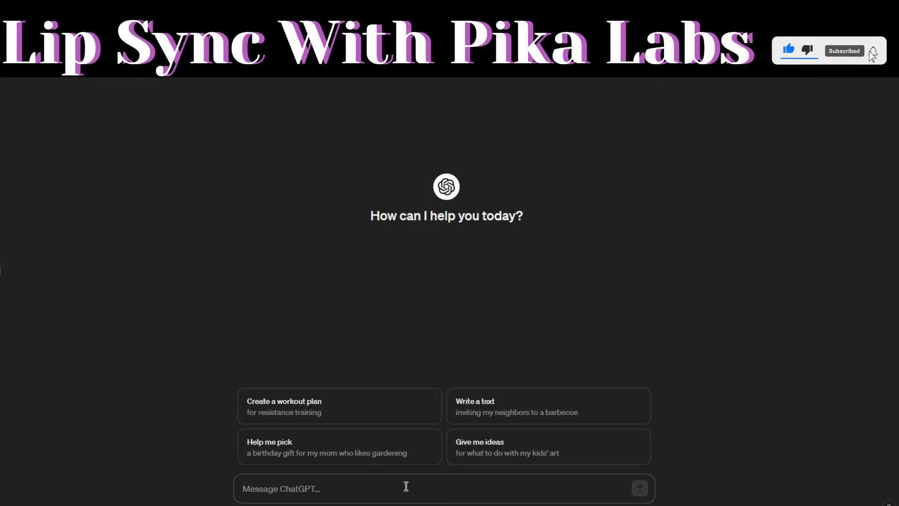
- Have ChatGPT write the angry-grandfather script and copy its final GRANDPA line
{"action": "left_click", "coordinate": [640, 488]}
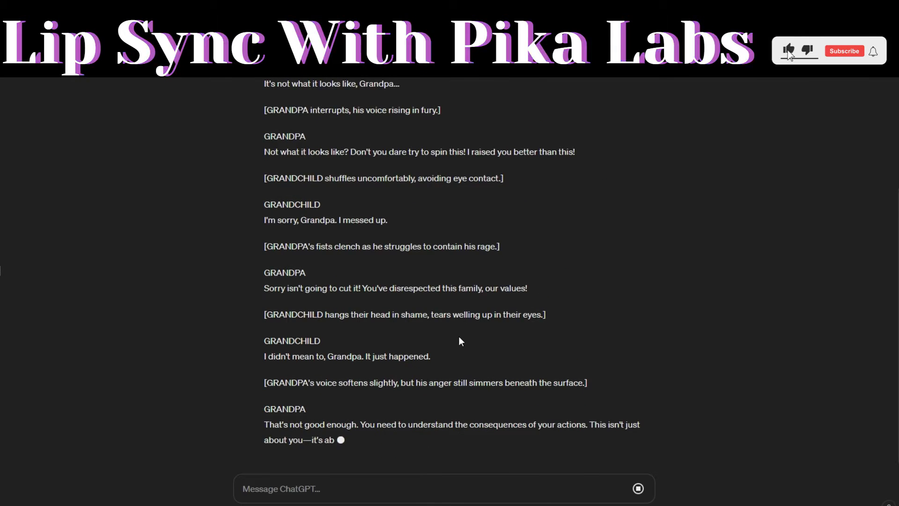
{"action": "left_click_drag", "start_coordinate": [265, 220], "coordinate": [381, 234]}
{"action": "right_click", "coordinate": [348, 228]}
{"action": "left_click", "coordinate": [403, 237]}
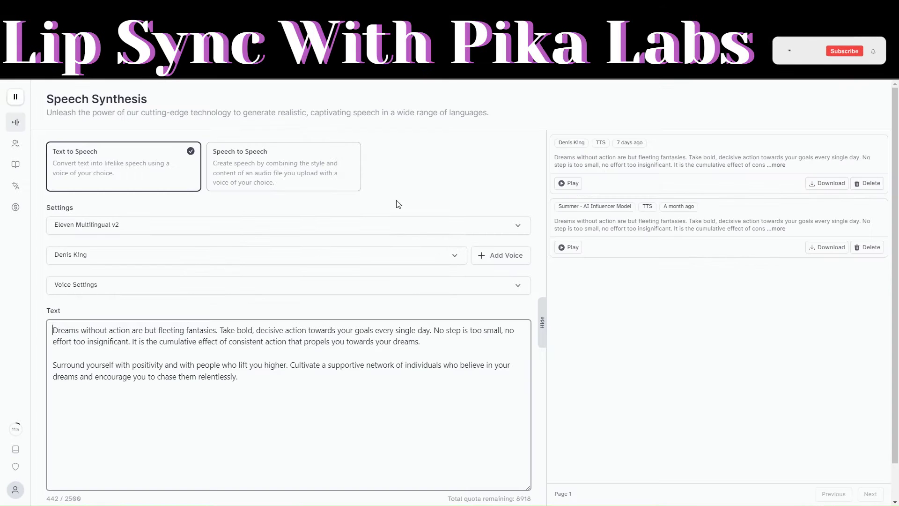
- Replace ElevenLabs' text-to-speech sample text with the copied GRANDPA line
{"action": "left_click_drag", "start_coordinate": [238, 374], "coordinate": [68, 335]}
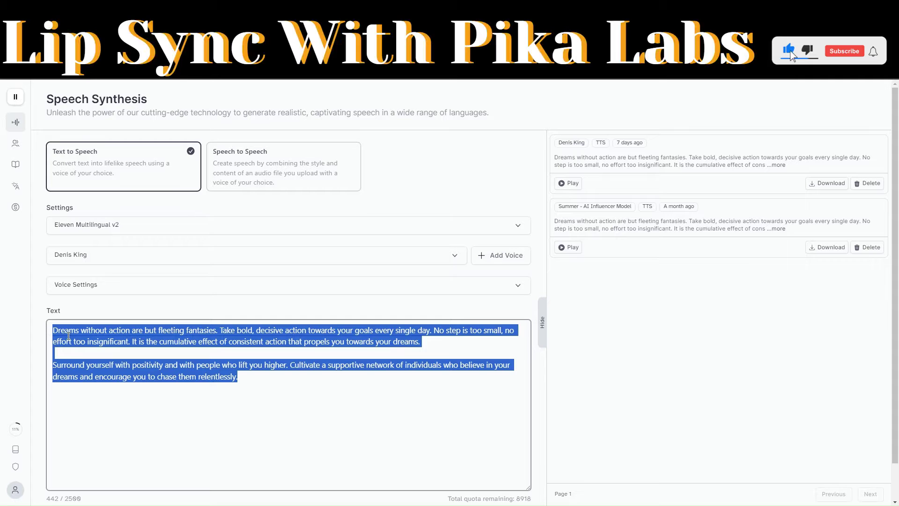
{"action": "key", "text": "ctrl+v"}
{"action": "scroll", "coordinate": [192, 399], "scroll_direction": "down", "scroll_amount": 1}
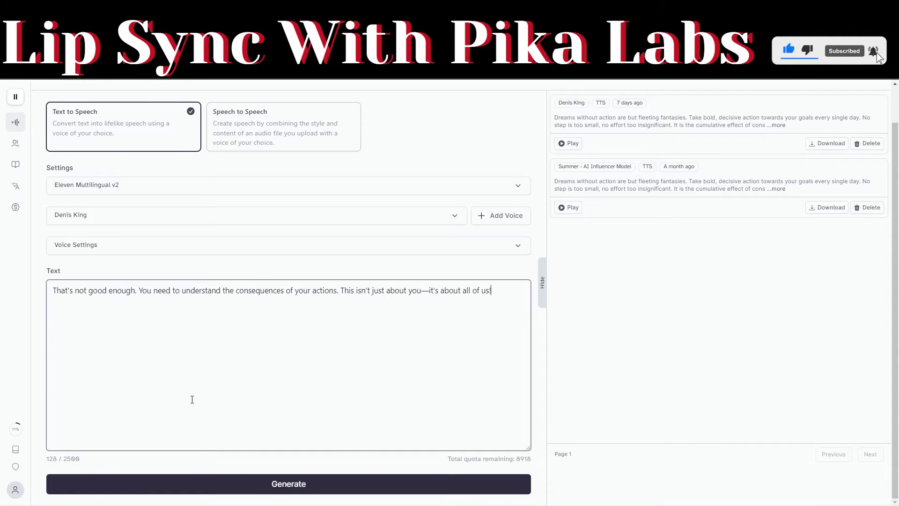
{"action": "scroll", "coordinate": [192, 399], "scroll_direction": "up", "scroll_amount": 1}
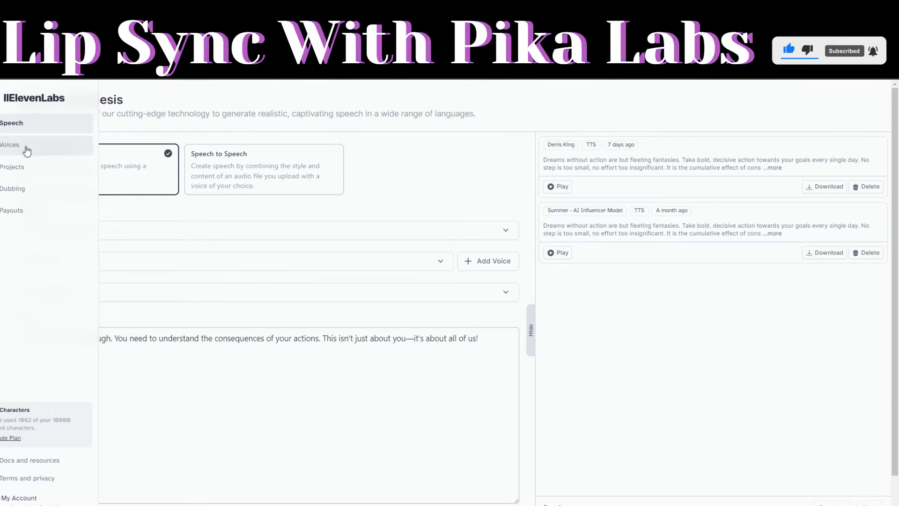
{"action": "left_click", "coordinate": [16, 143]}
- Search the Voice Library for 'grandfather' and preview the Nigel, Jerry, Bob and Josef voices
{"action": "left_click", "coordinate": [504, 101]}
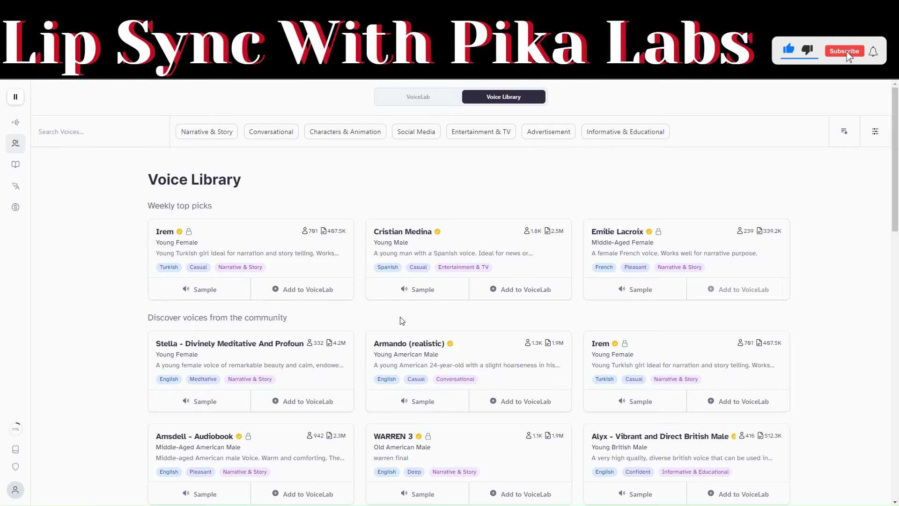
{"action": "scroll", "coordinate": [400, 320], "scroll_direction": "down", "scroll_amount": 3}
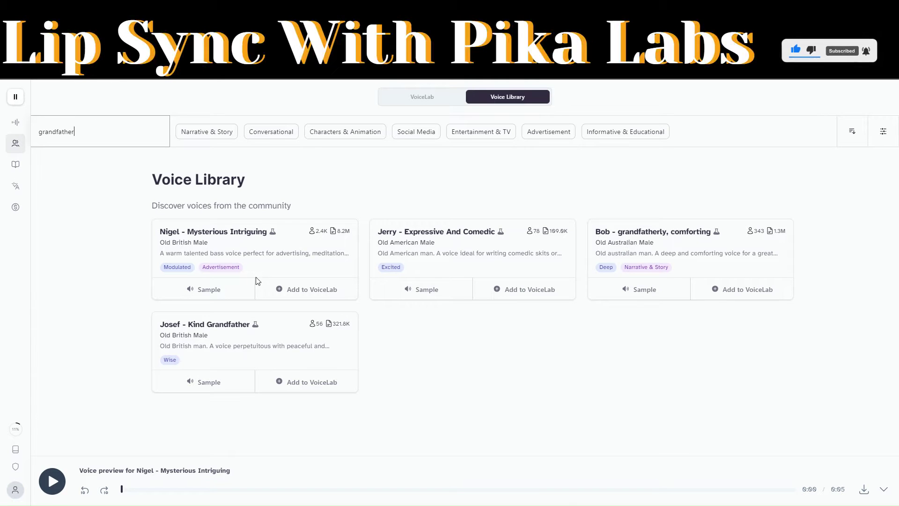
{"action": "left_click", "coordinate": [215, 290]}
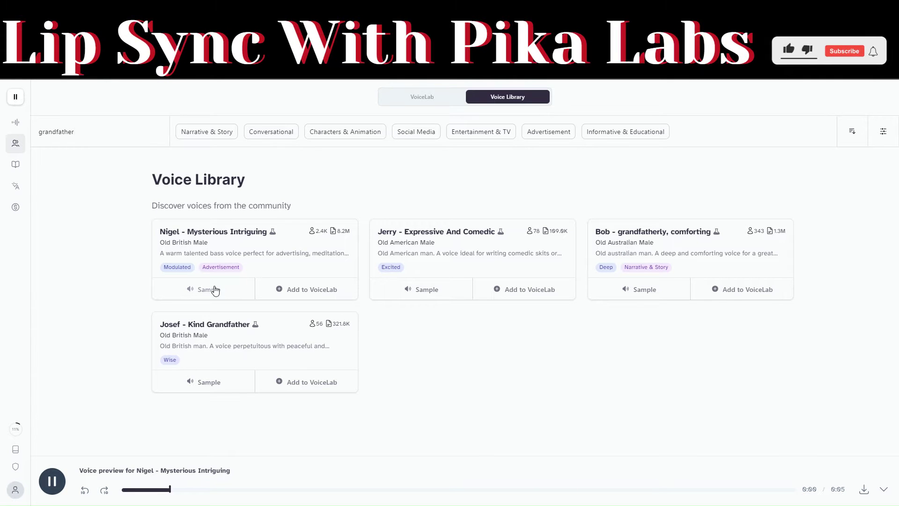
{"action": "left_click", "coordinate": [215, 290]}
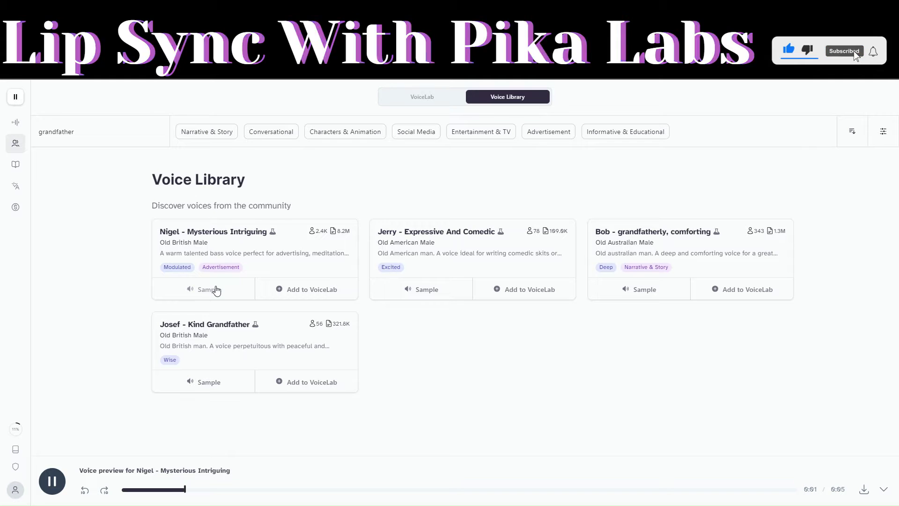
{"action": "left_click", "coordinate": [437, 291]}
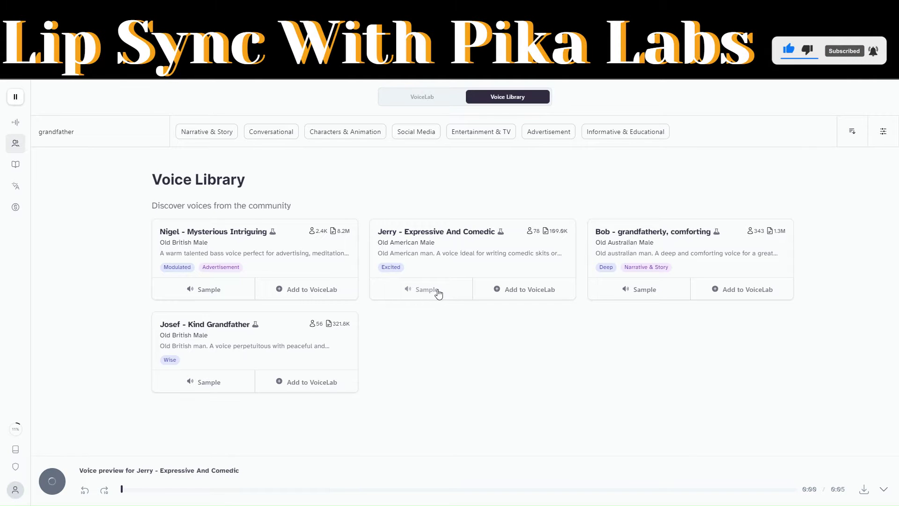
{"action": "left_click", "coordinate": [640, 294]}
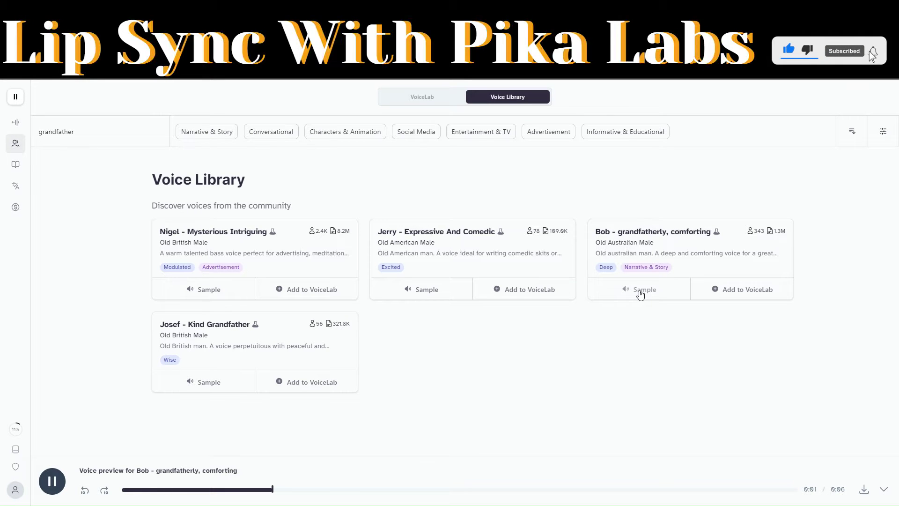
{"action": "left_click", "coordinate": [222, 387]}
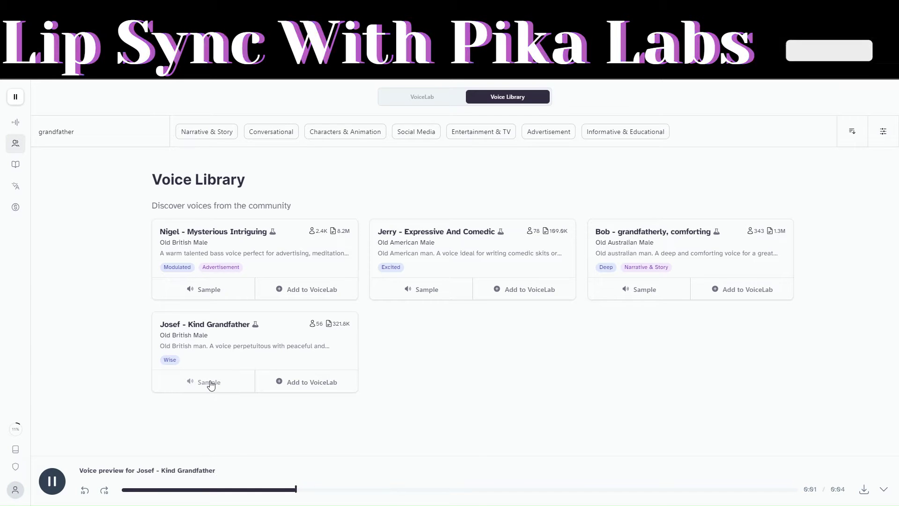
- Add Nigel – Mysterious Intriguing to VoiceLab, voice the GRANDPA line with it, and download the MP3
{"action": "left_click", "coordinate": [303, 292]}
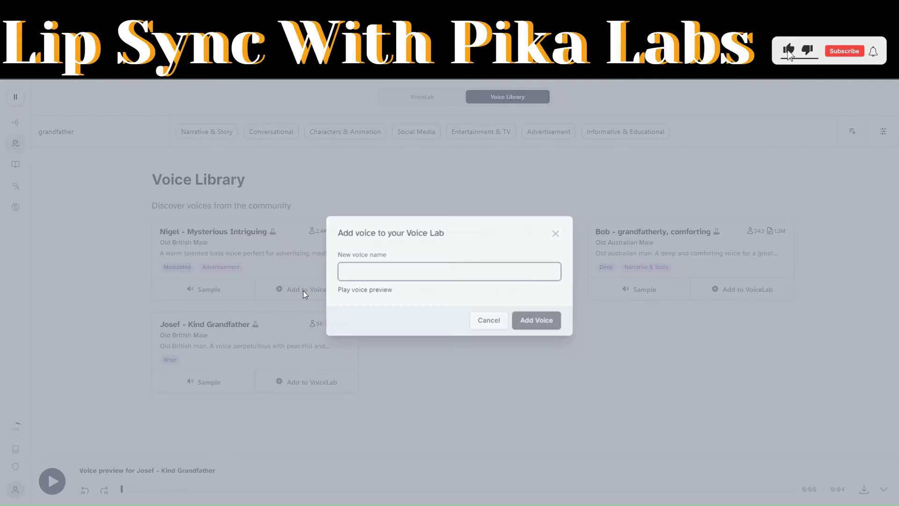
{"action": "left_click", "coordinate": [538, 321]}
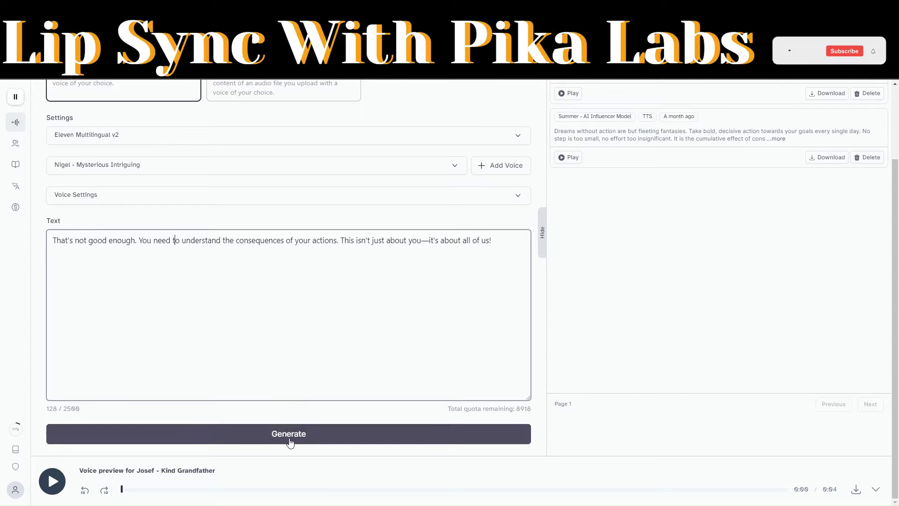
{"action": "left_click", "coordinate": [290, 442]}
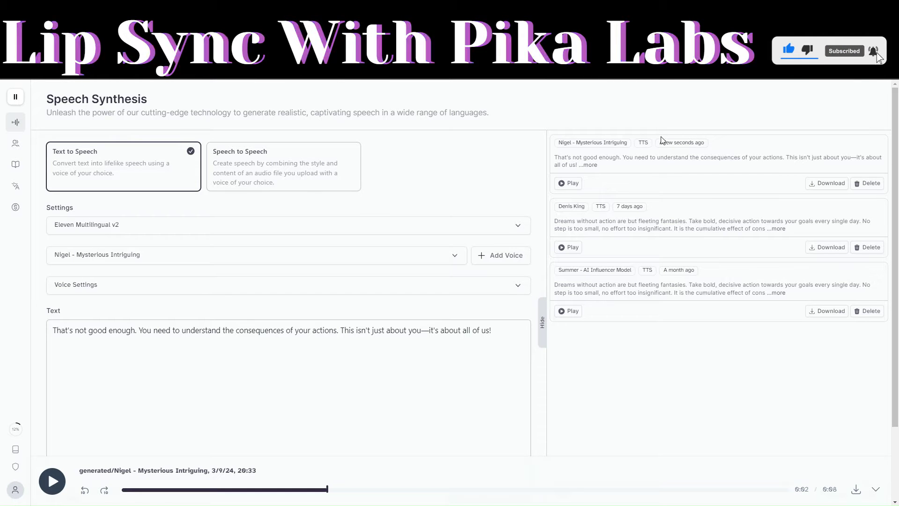
{"action": "left_click", "coordinate": [847, 185]}
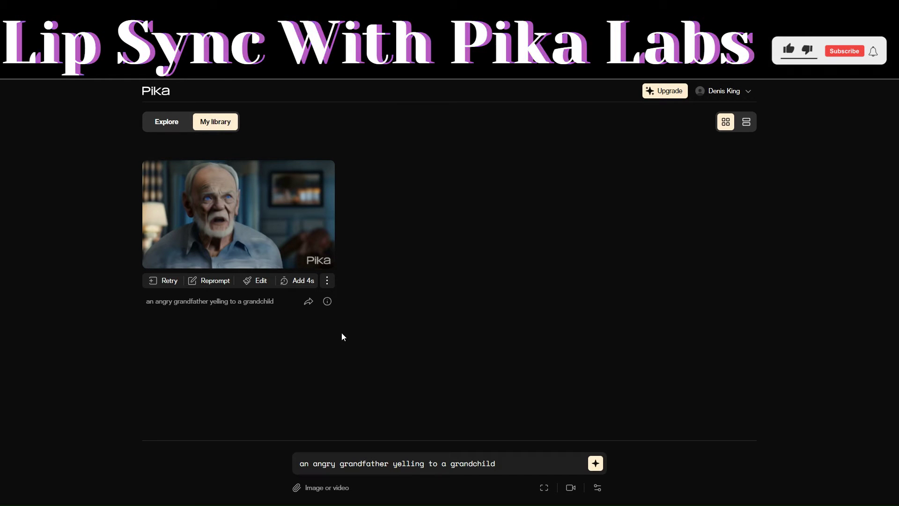
- Open Lip sync for the grandfather clip and upload the ElevenLabs MP3 from Downloads
{"action": "left_click", "coordinate": [268, 286]}
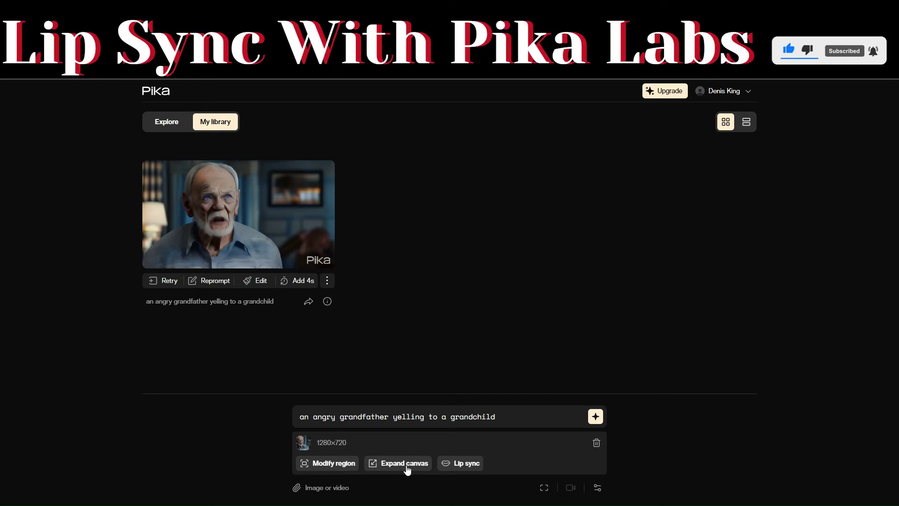
{"action": "left_click", "coordinate": [467, 464]}
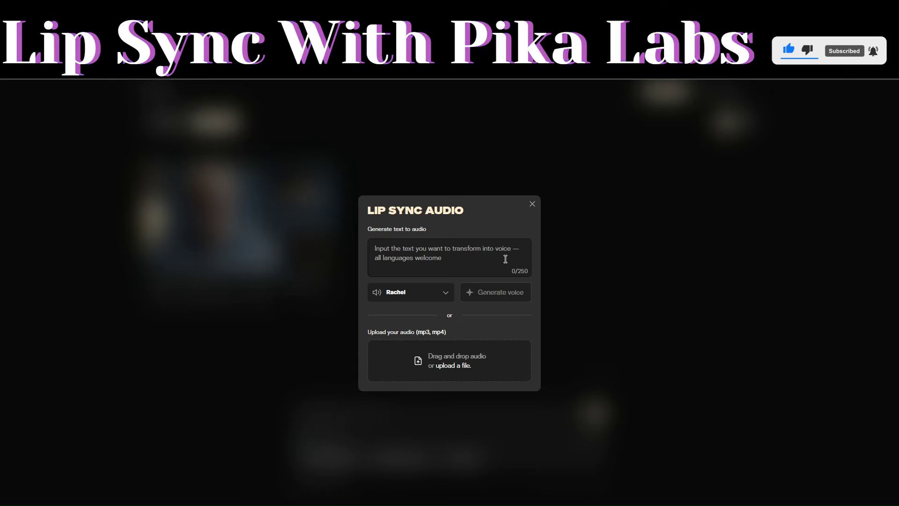
{"action": "left_click", "coordinate": [451, 366]}
{"action": "left_click", "coordinate": [33, 132]}
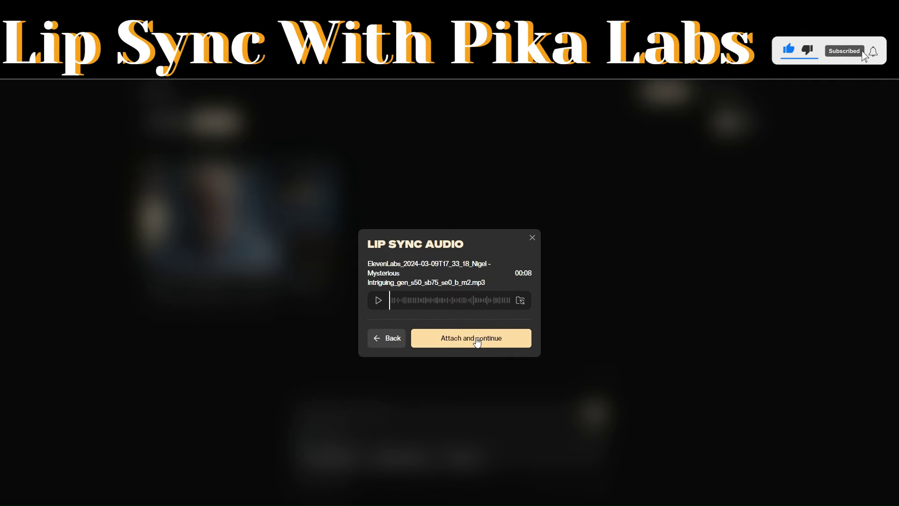
- Attach the Nigel audio, generate the lip-synced grandfather video, and close its preview
{"action": "left_click", "coordinate": [476, 338]}
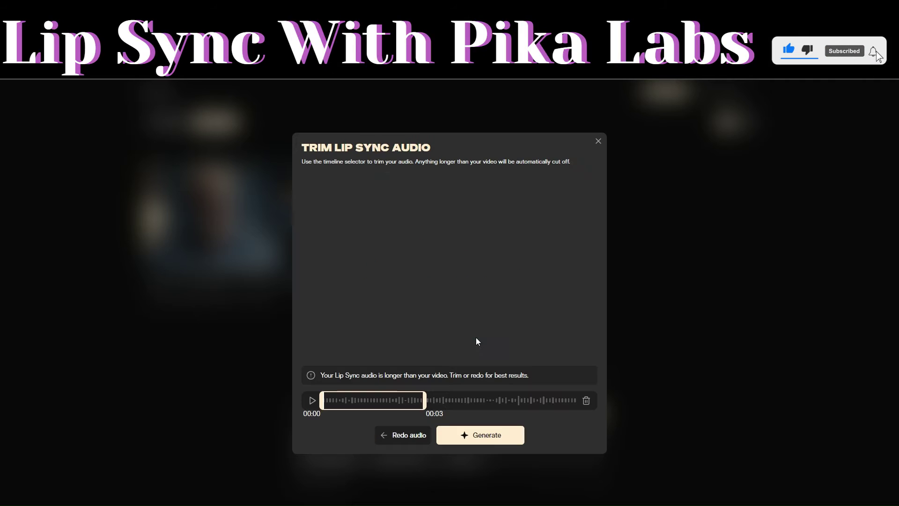
{"action": "left_click", "coordinate": [480, 435]}
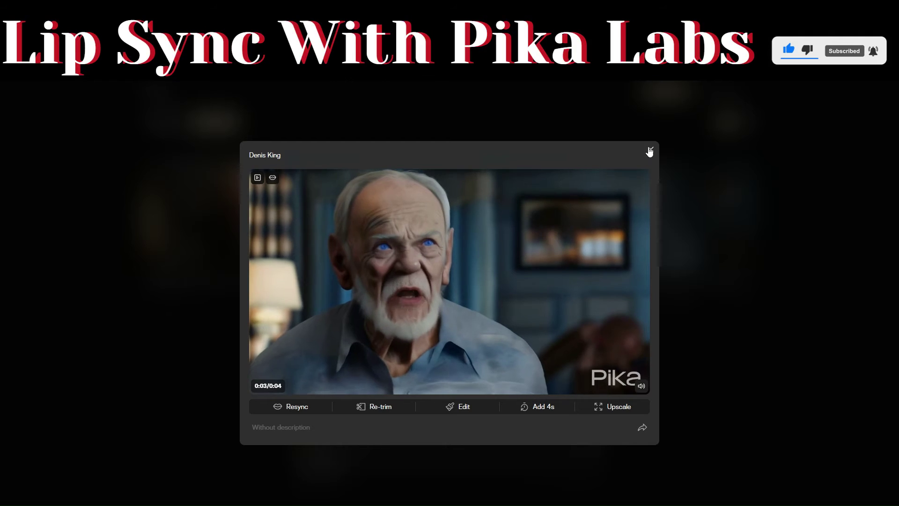
{"action": "left_click", "coordinate": [650, 150]}
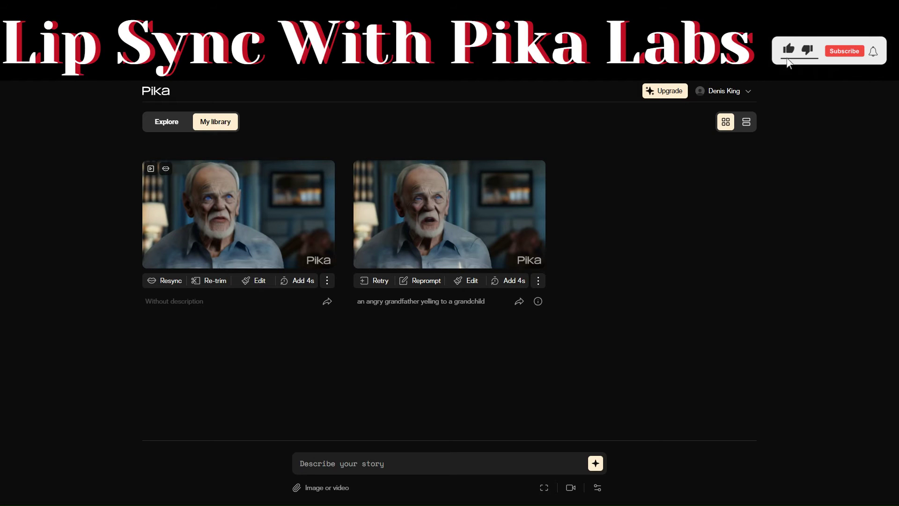
- Attach the angry grandfather illustration image to Pika's prompt box
{"action": "left_click", "coordinate": [339, 493]}
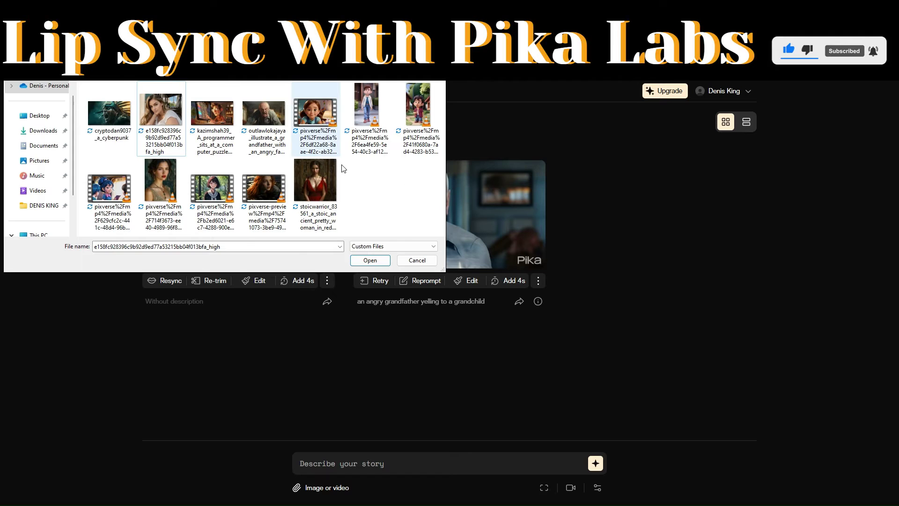
{"action": "left_click", "coordinate": [263, 115]}
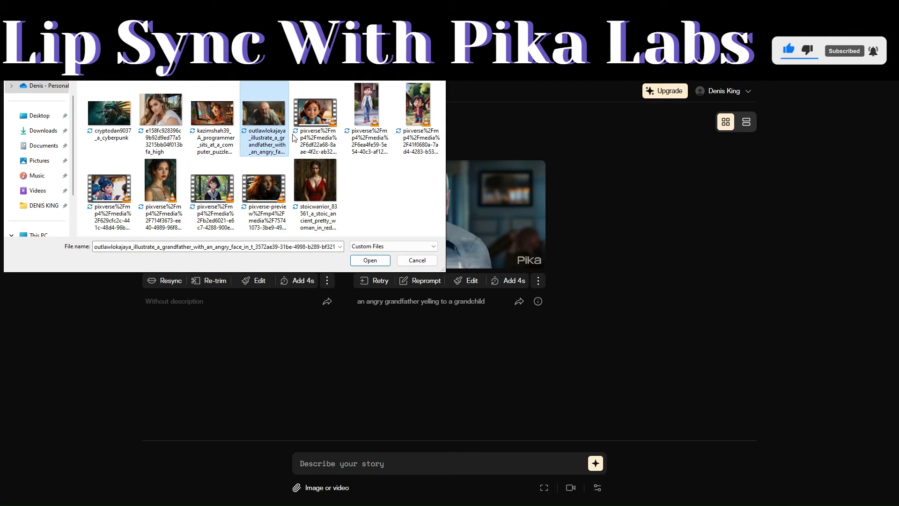
{"action": "left_click", "coordinate": [369, 261]}
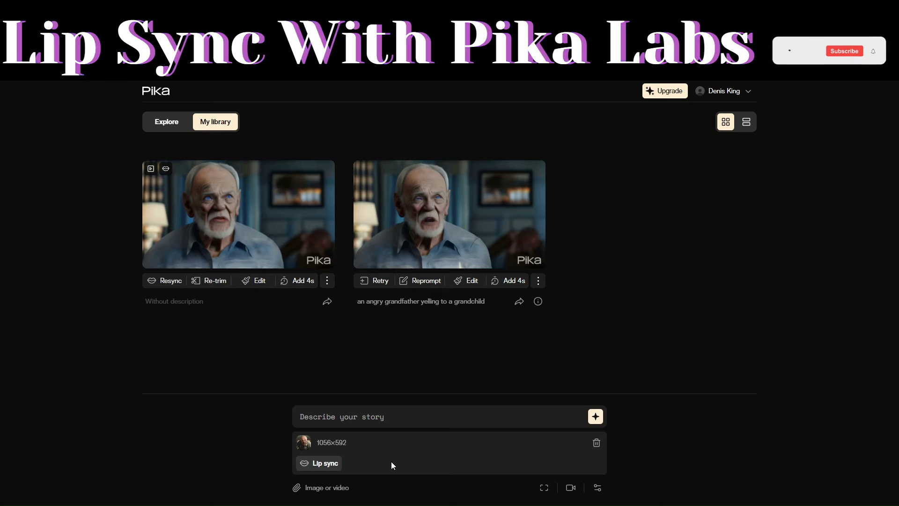
- Lip-sync the grandfather illustration to the uploaded ElevenLabs Nigel MP3 and generate the video
{"action": "left_click", "coordinate": [332, 464]}
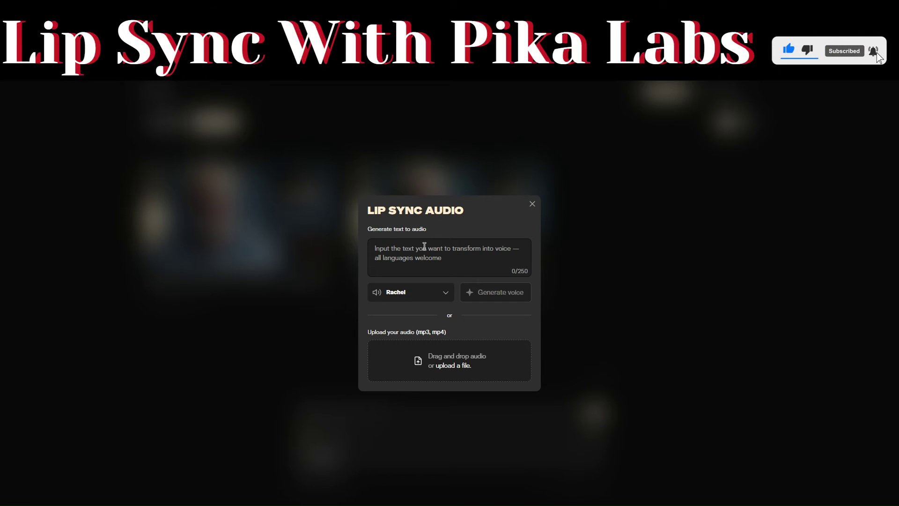
{"action": "left_click", "coordinate": [451, 366]}
{"action": "left_click", "coordinate": [262, 108]}
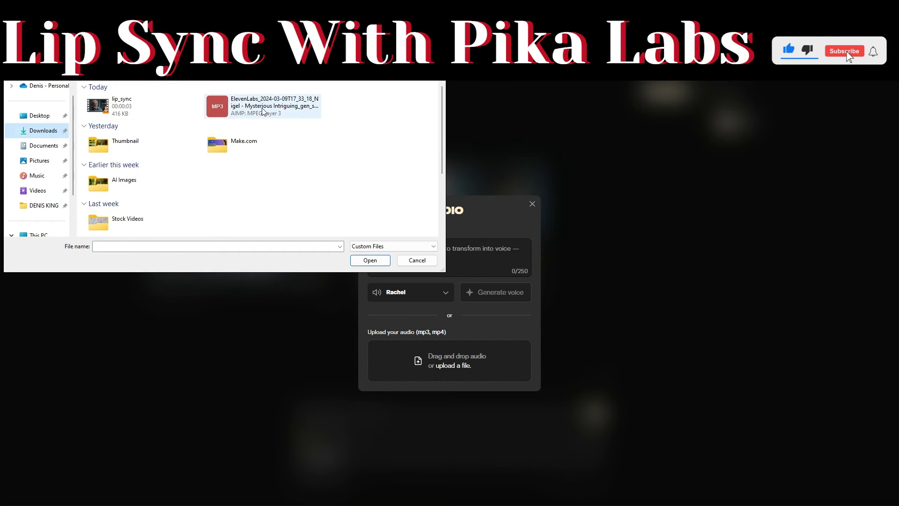
{"action": "left_click", "coordinate": [358, 262]}
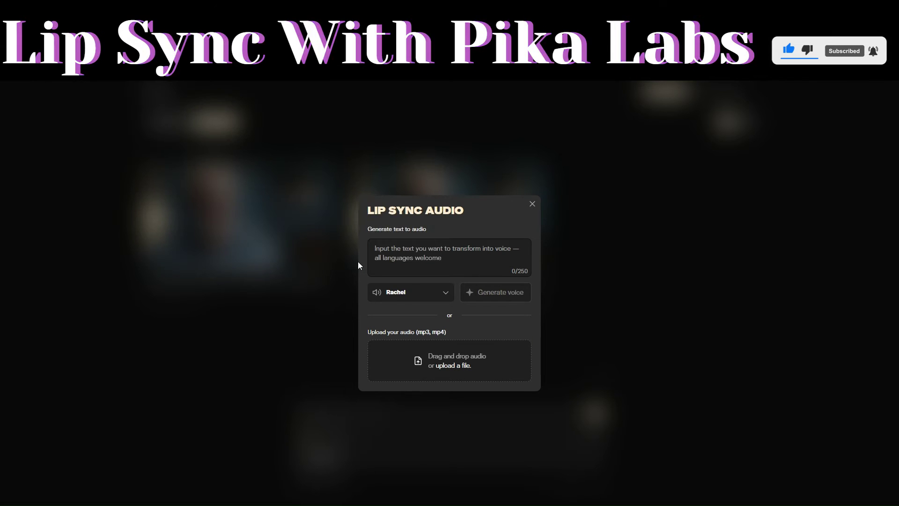
{"action": "left_click", "coordinate": [469, 337]}
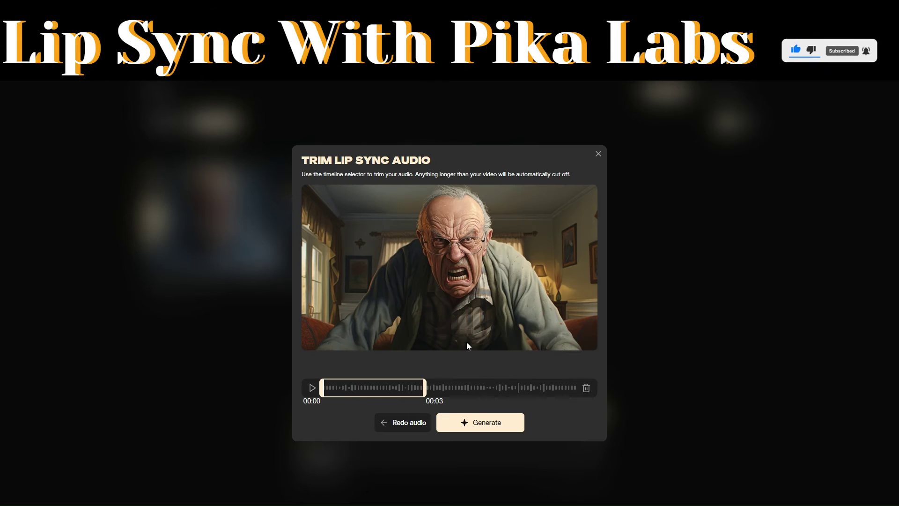
{"action": "left_click", "coordinate": [481, 424]}
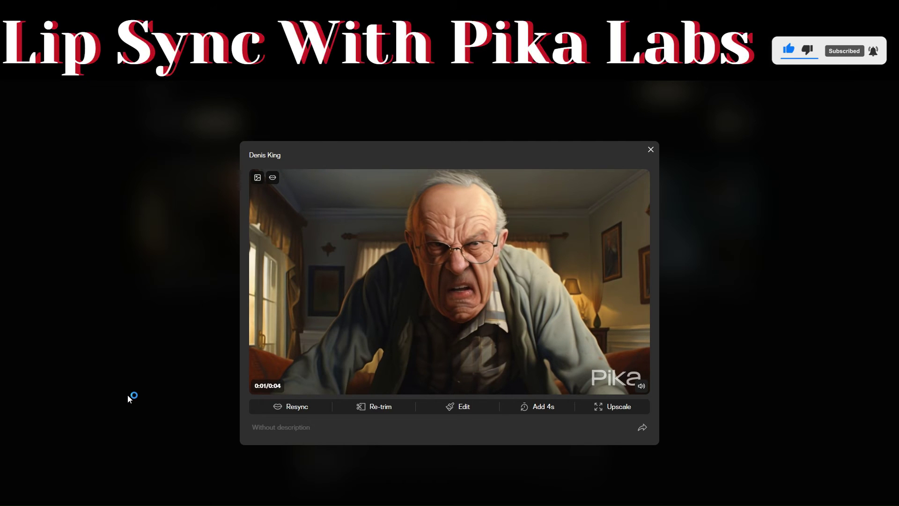
- Close the lip-synced illustration clip preview to return to My library
{"action": "left_click", "coordinate": [651, 149]}
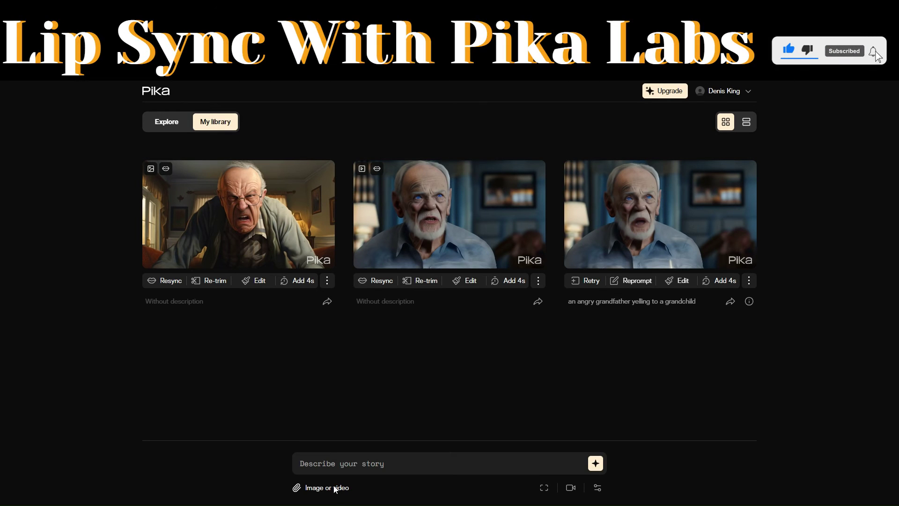
- Load the blue armoured warrior video as the clip to lip-sync
{"action": "left_click", "coordinate": [328, 488]}
{"action": "left_click", "coordinate": [154, 105]}
{"action": "left_click", "coordinate": [370, 260]}
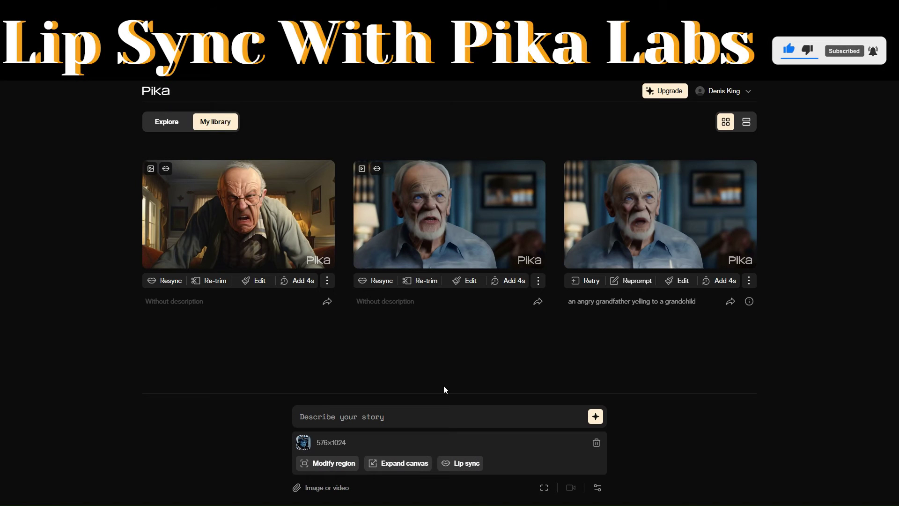
- Attach the ElevenLabs Nigel MP3 as lip-sync audio and generate the talking warrior video
{"action": "left_click", "coordinate": [459, 463]}
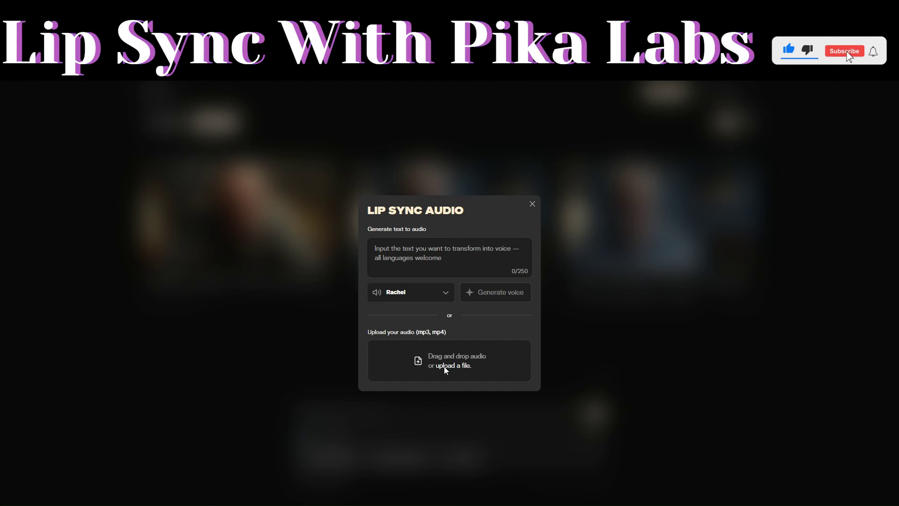
{"action": "left_click", "coordinate": [443, 366]}
{"action": "left_click", "coordinate": [149, 132]}
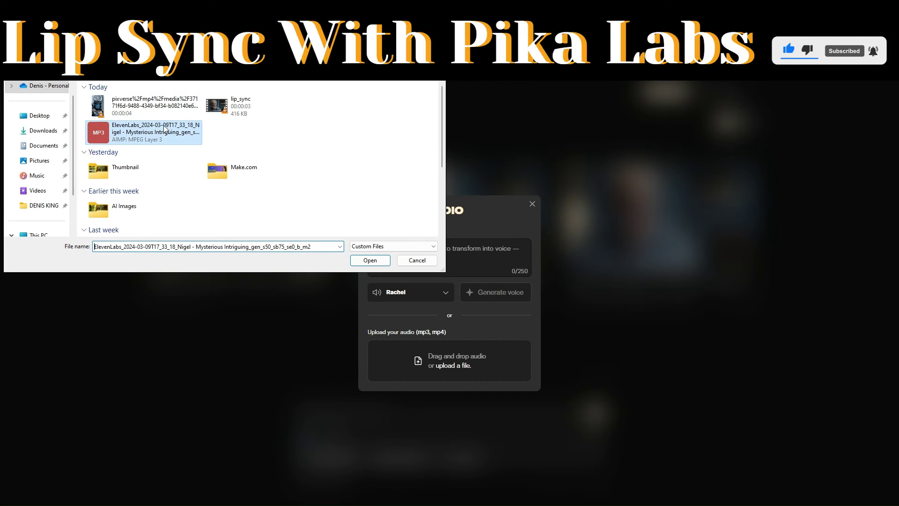
{"action": "left_click", "coordinate": [364, 261]}
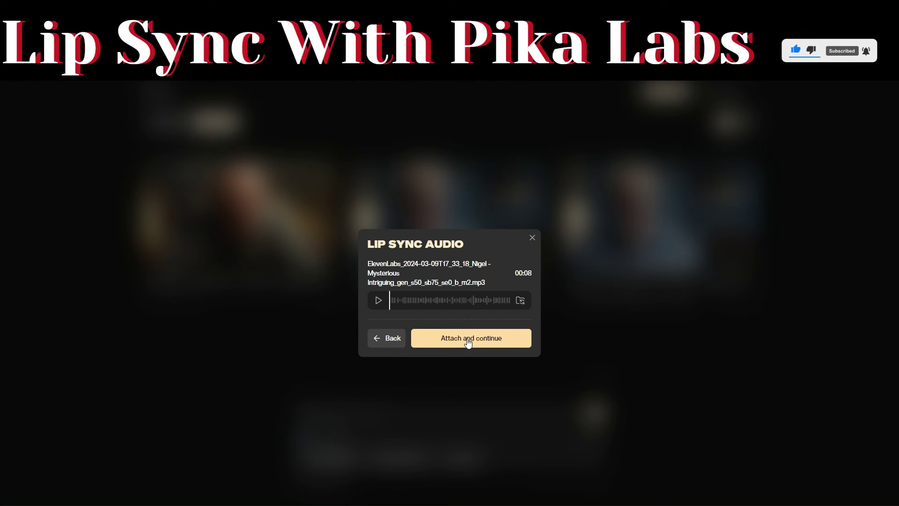
{"action": "left_click", "coordinate": [468, 339]}
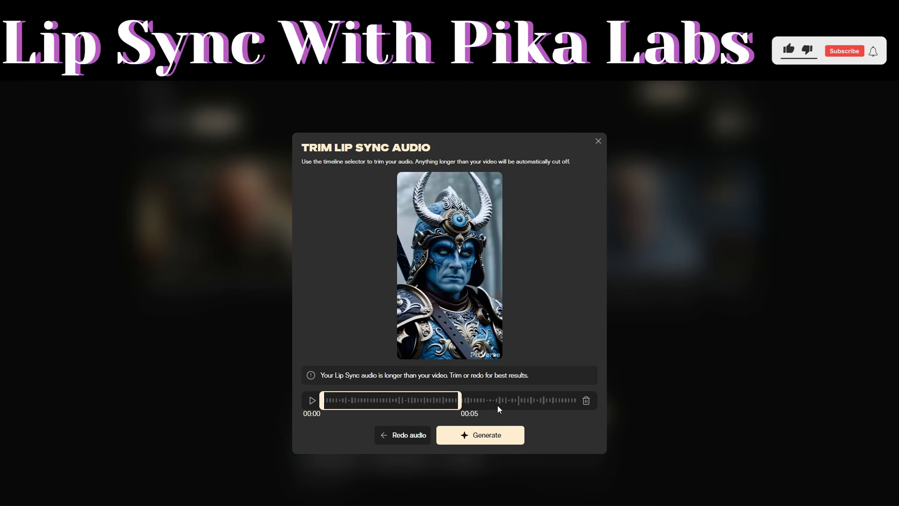
{"action": "left_click", "coordinate": [490, 438]}
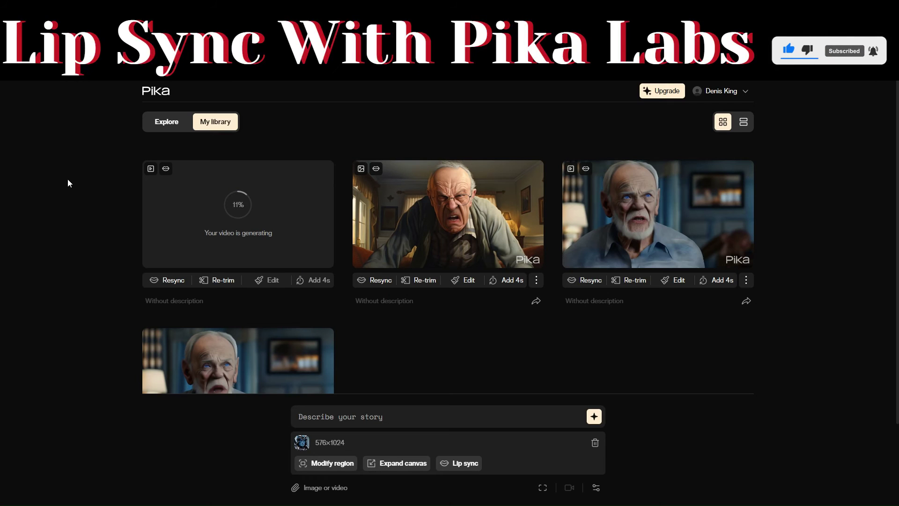